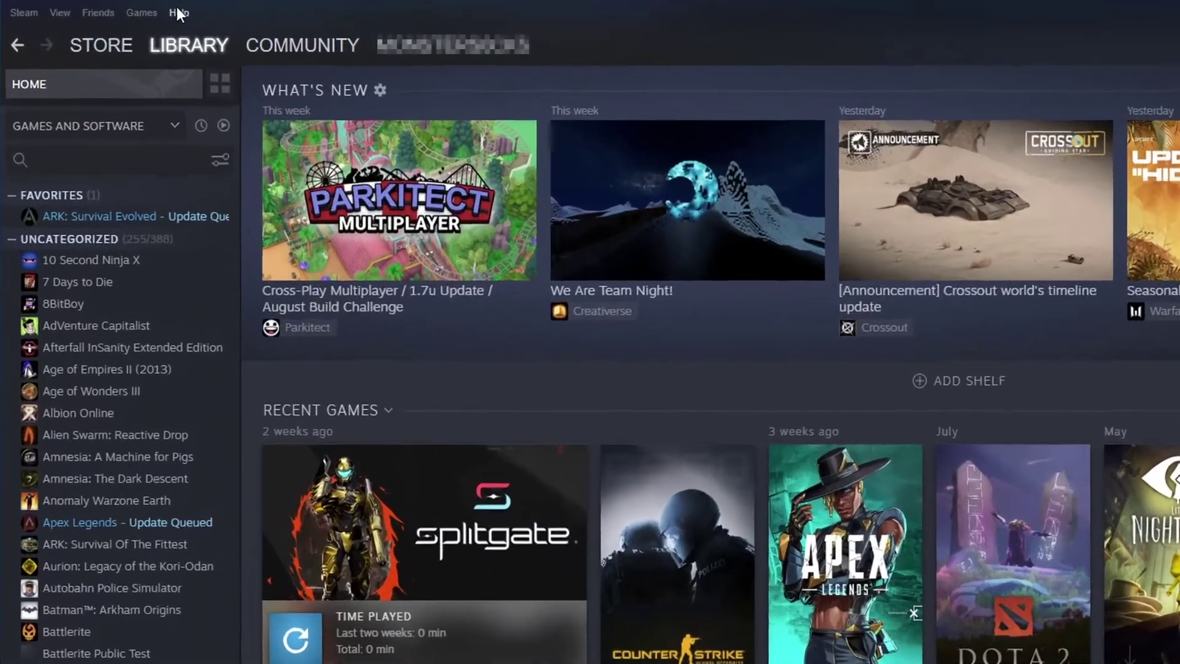
Open Steam's Add a Game dialog from the Games menu's 'Add a Non-Steam Game' entry.
{"action": "left_click", "coordinate": [149, 13]}
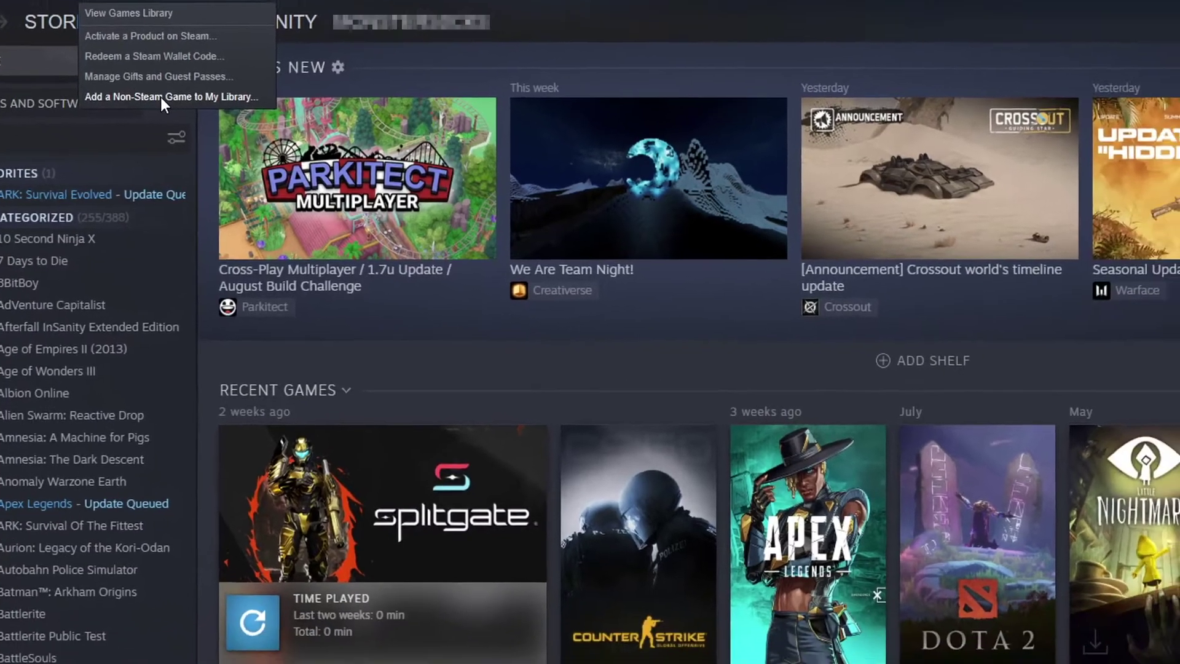
{"action": "left_click", "coordinate": [214, 124]}
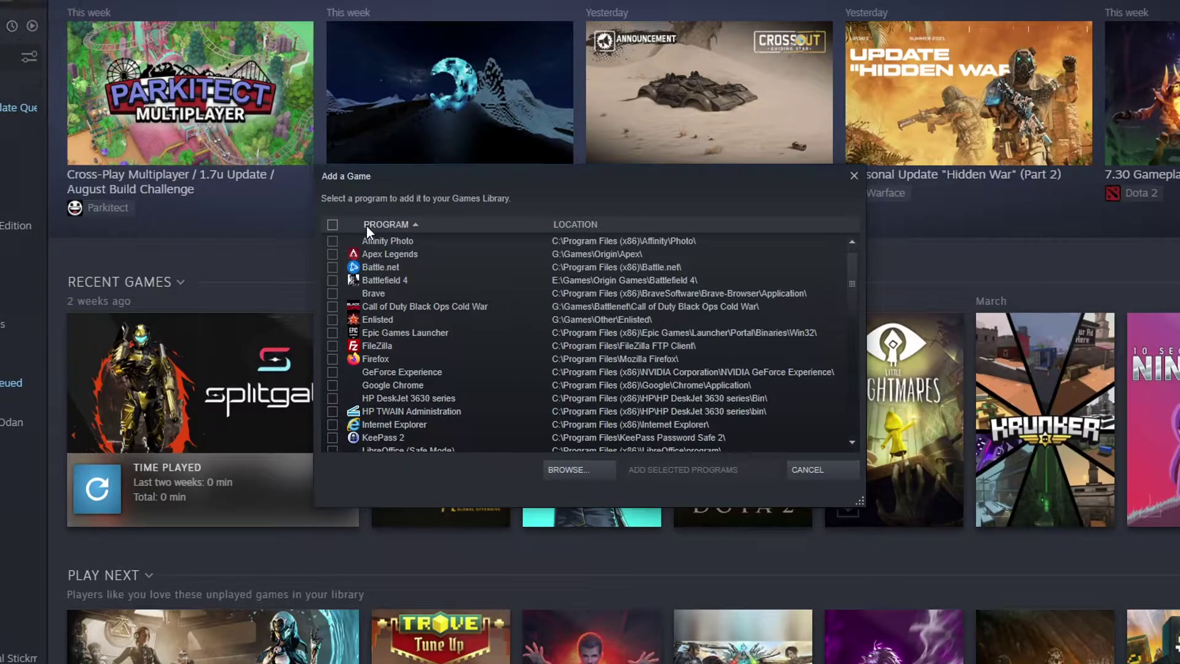
Select Battlefield 4 in the program list and add it to the library.
{"action": "left_click", "coordinate": [332, 281]}
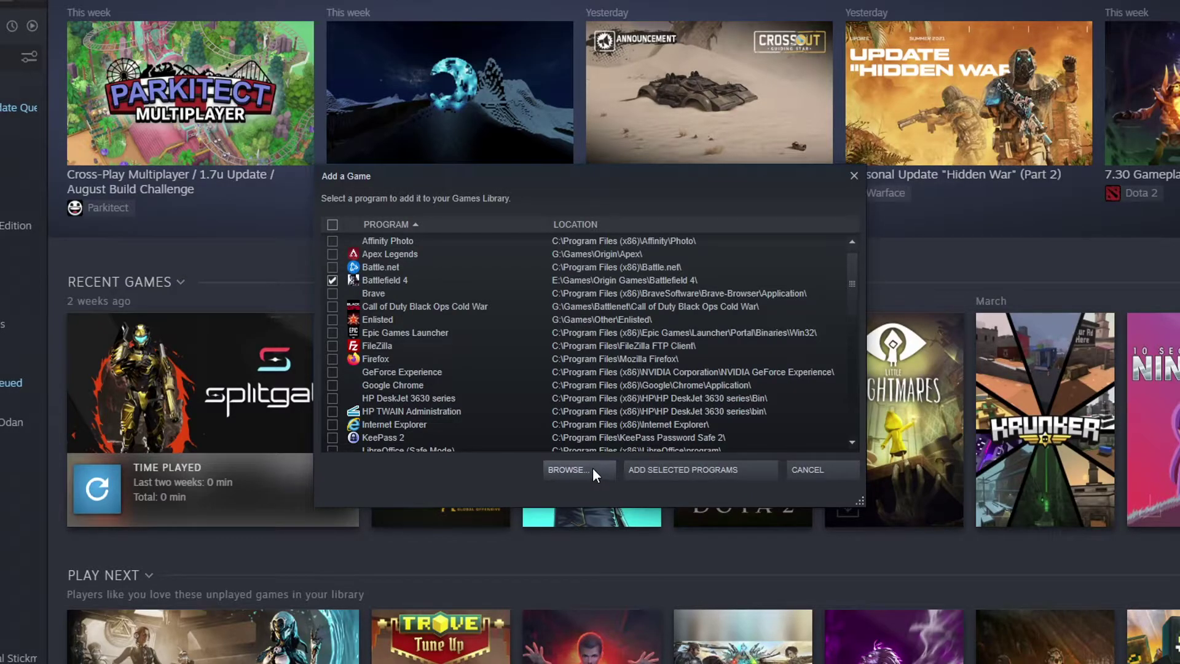
{"action": "left_click", "coordinate": [702, 472]}
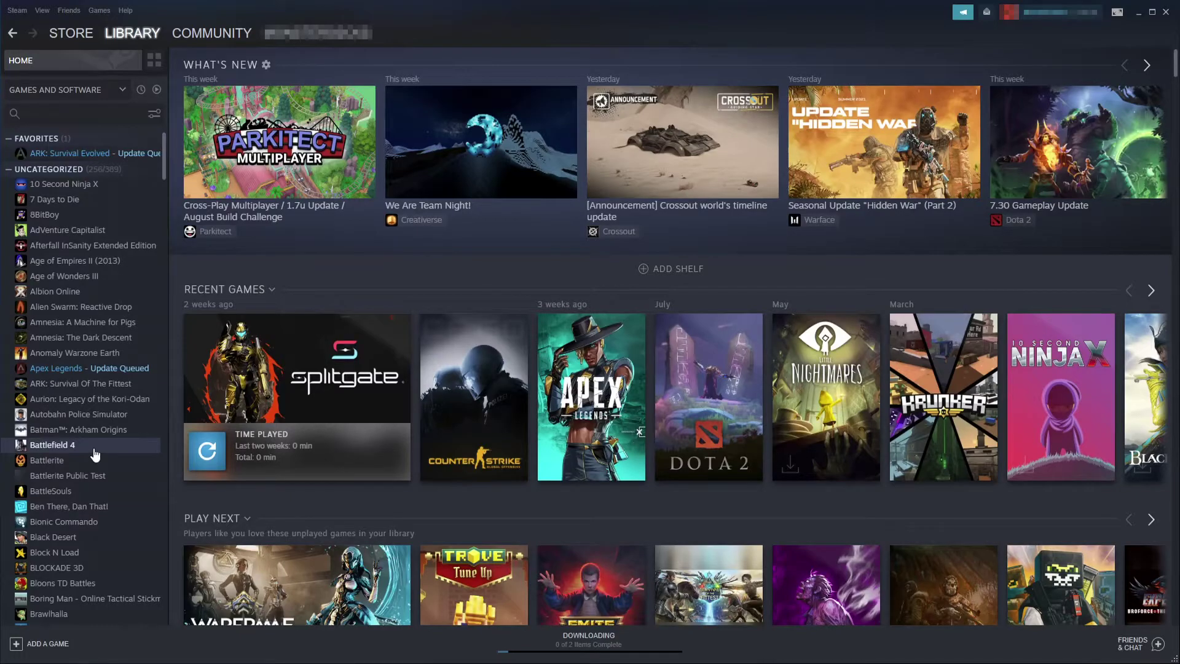
Show Battlefield 4's library page with its Play button.
{"action": "left_click", "coordinate": [94, 452]}
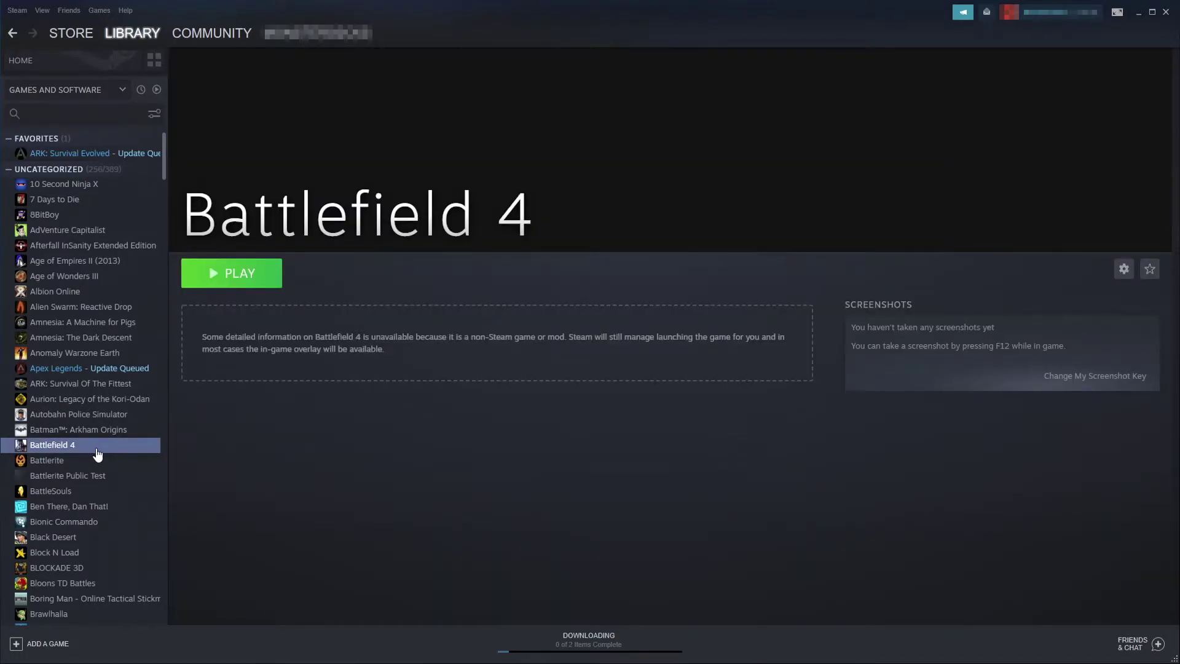